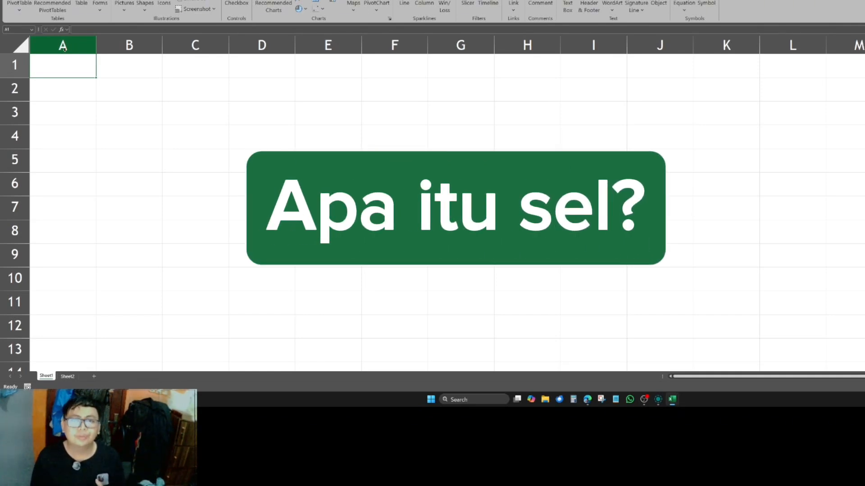
pyautogui.click(72, 63)
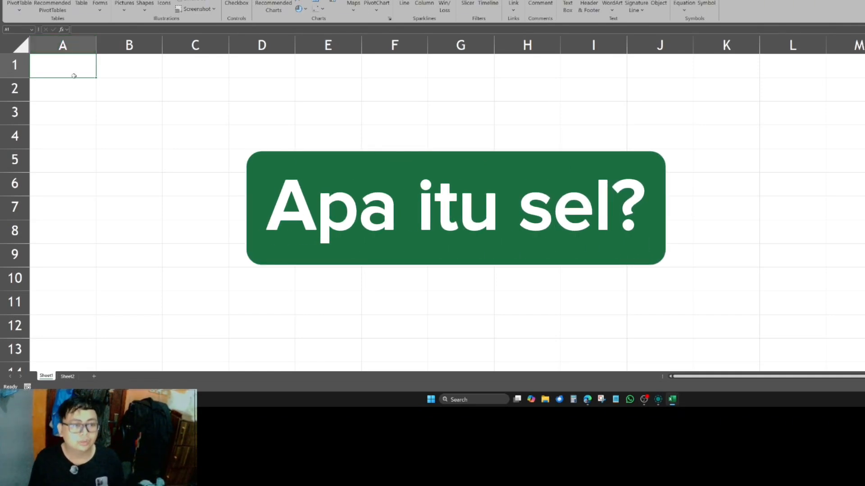
pyautogui.click(138, 92)
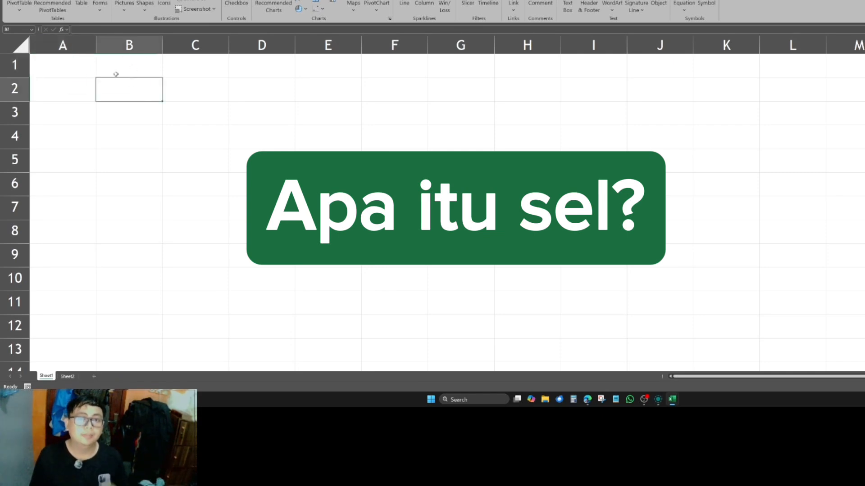
pyautogui.click(71, 63)
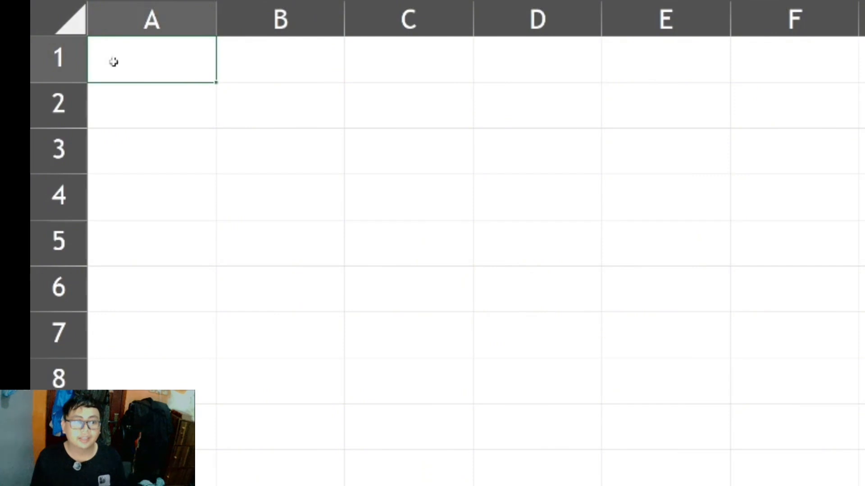
# - Fill cells B2 and C3 with yellow
pyautogui.click(293, 114)
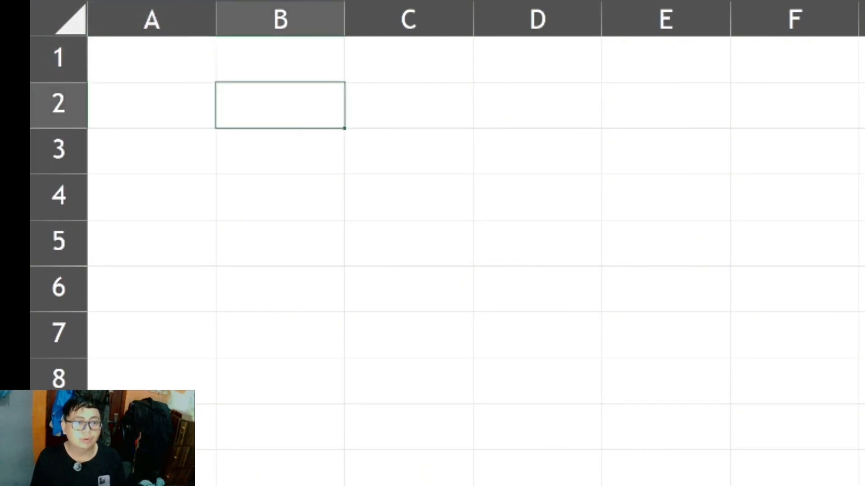
pyautogui.click(400, 150)
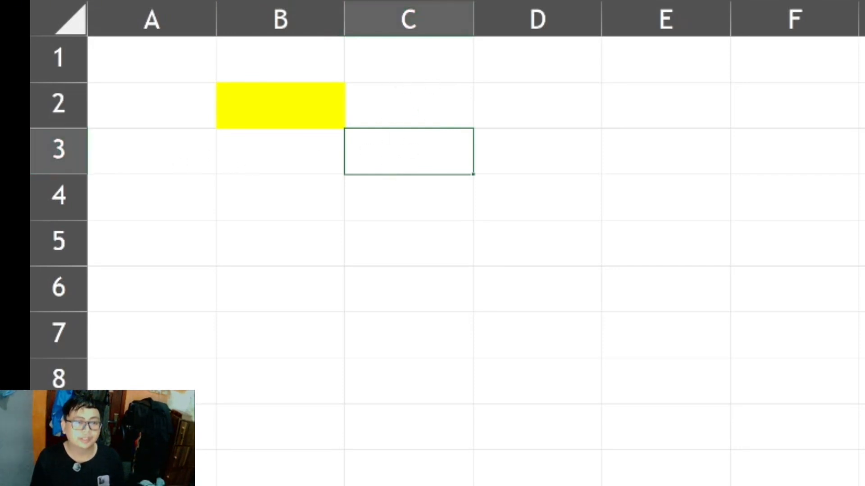
pyautogui.press('F4')
# - Enter the text "B 2" in cell B2 and "C3" in cell C3
pyautogui.click(303, 106)
pyautogui.write('B 2')
pyautogui.click(404, 146)
pyautogui.write('C')
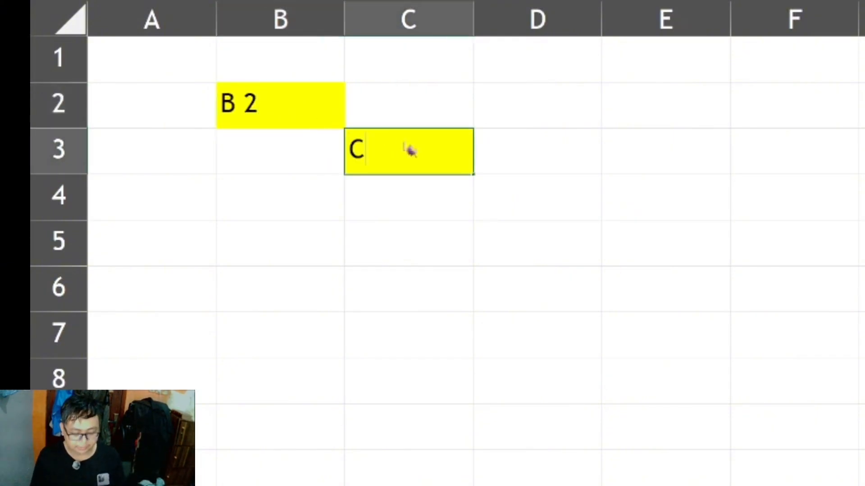
pyautogui.write('3')
pyautogui.click(501, 195)
pyautogui.click(405, 165)
pyautogui.click(271, 124)
pyautogui.click(360, 155)
pyautogui.click(290, 118)
pyautogui.click(357, 151)
pyautogui.click(286, 108)
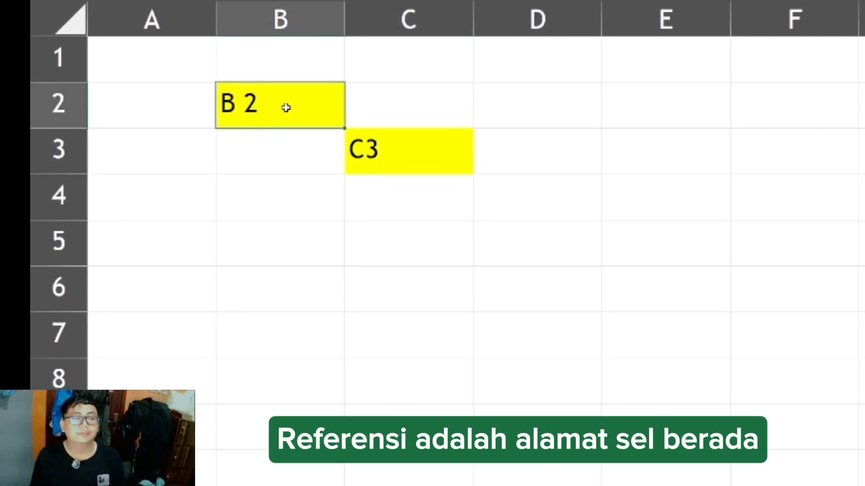
pyautogui.click(394, 148)
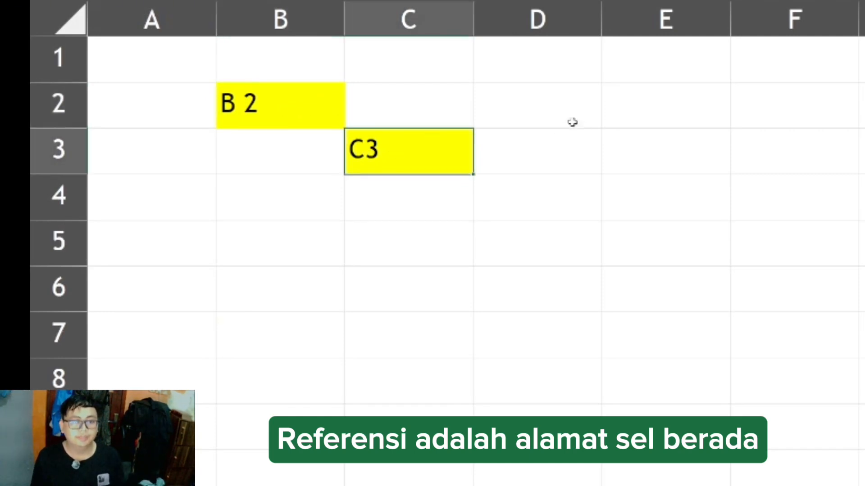
# - Enter the constant formula =2+1 in cell E1
pyautogui.click(649, 52)
pyautogui.write('=')
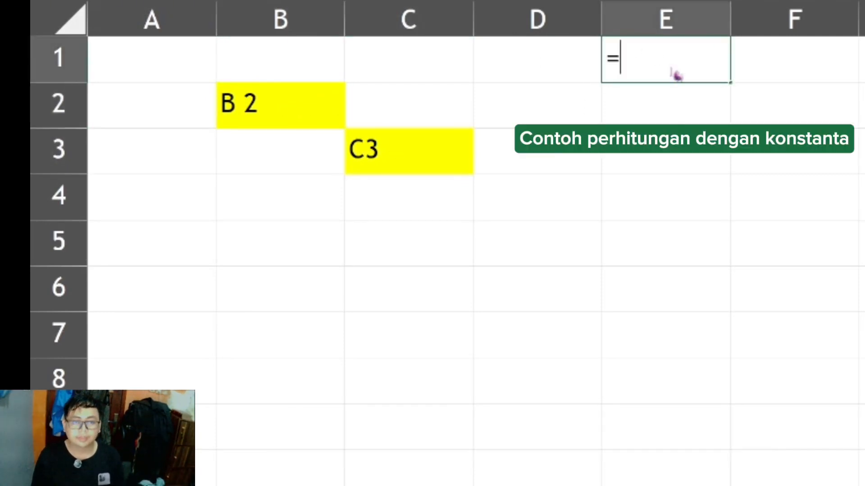
pyautogui.write('2+1')
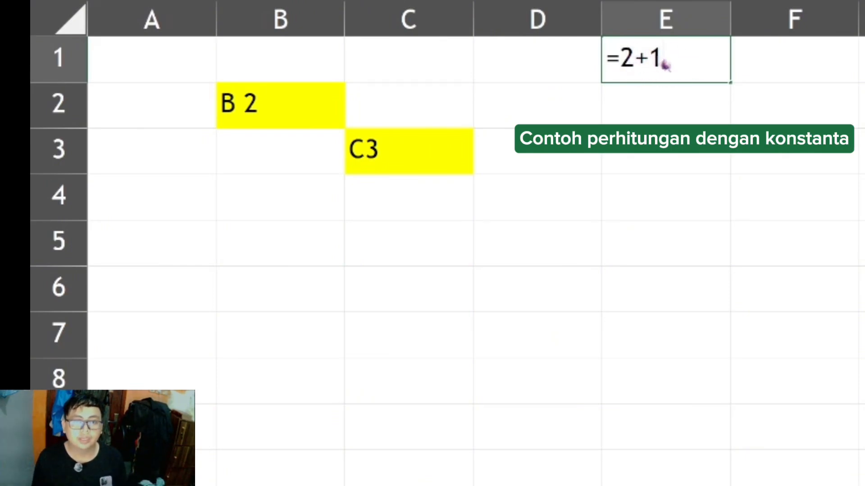
pyautogui.press('Return')
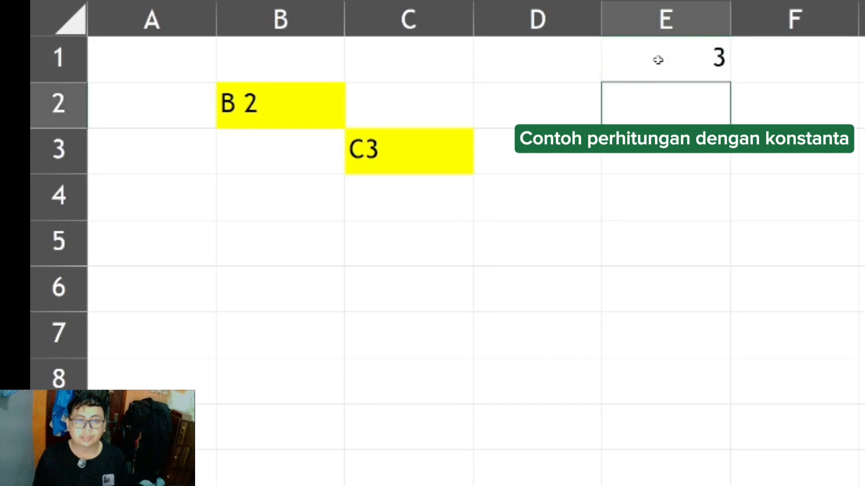
# - Edit the formula in cell E1 to =3+1
pyautogui.click(658, 60)
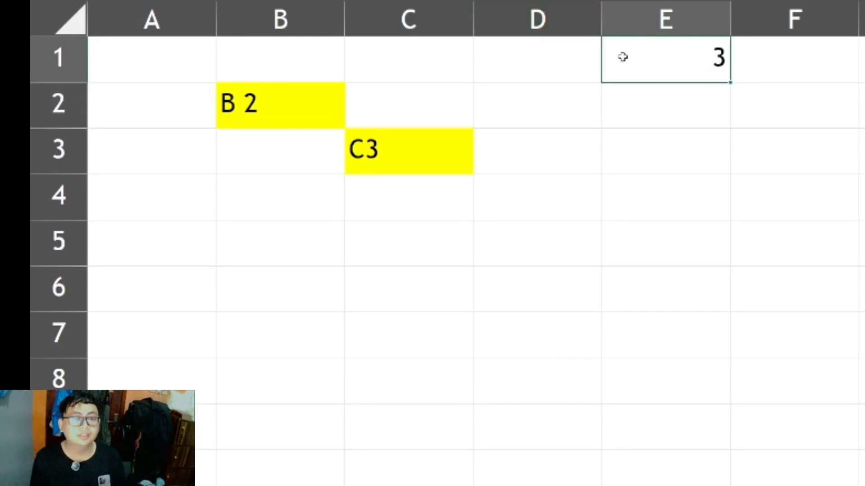
pyautogui.press('F2')
pyautogui.click(636, 62)
pyautogui.press('BackSpace')
pyautogui.write('3+1')
pyautogui.press('Return')
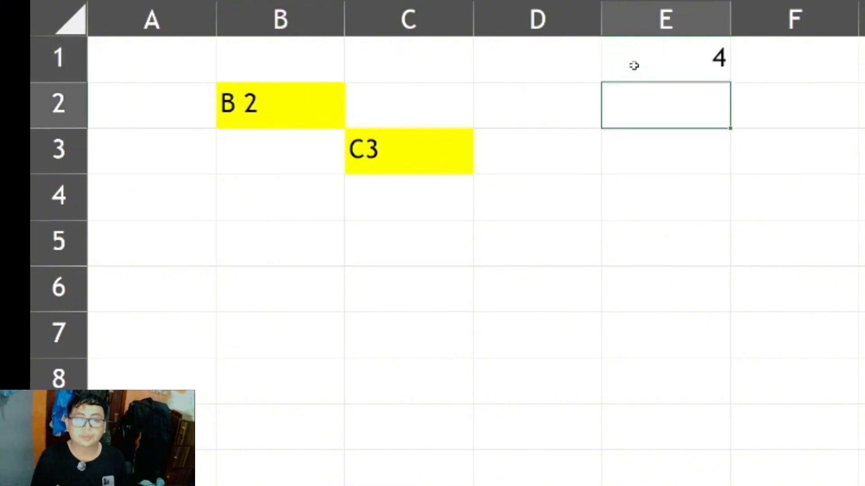
pyautogui.click(633, 65)
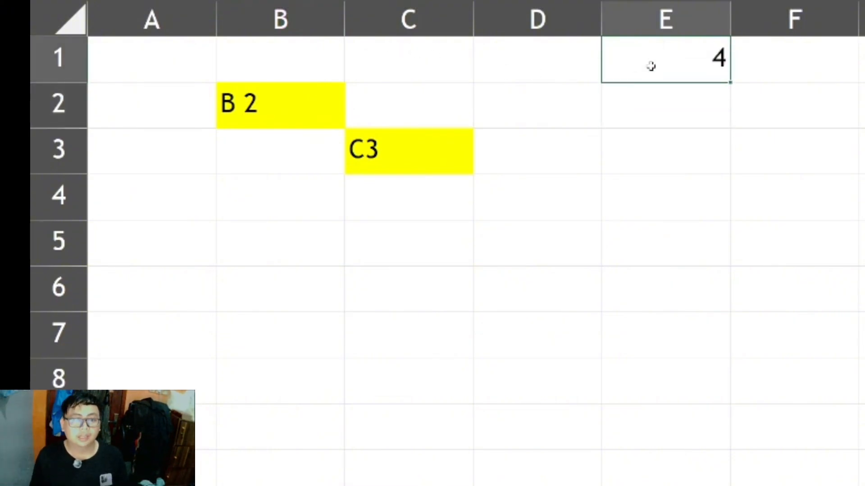
pyautogui.click(667, 89)
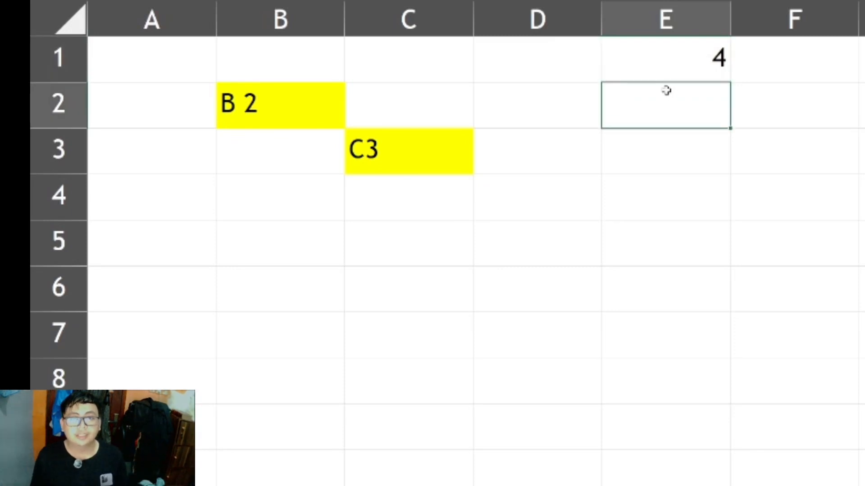
pyautogui.click(672, 67)
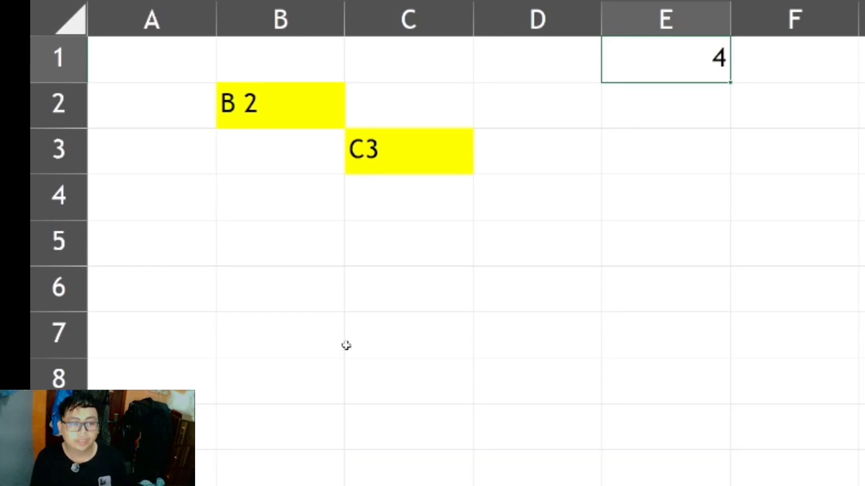
# - Add borders to cells B6:C6 and enter the headings B6 and C6 directly above them in B5 and C5
pyautogui.moveTo(276, 298); pyautogui.dragTo(376, 301)
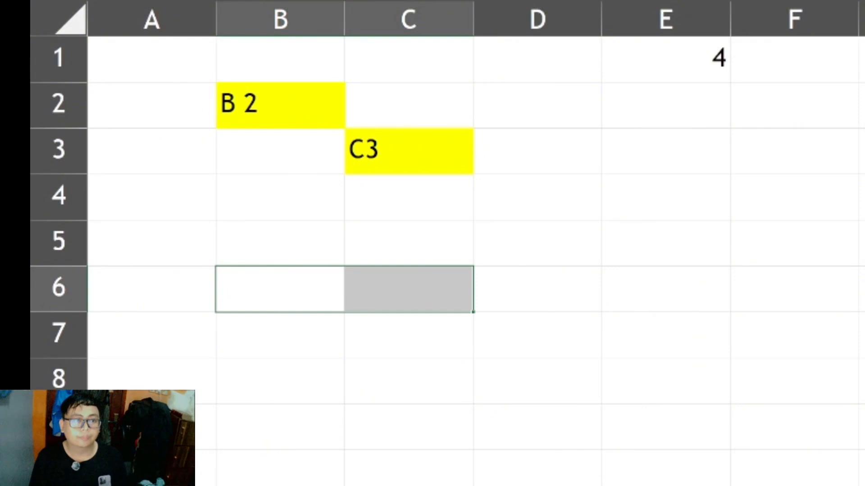
pyautogui.click(315, 279)
pyautogui.click(291, 250)
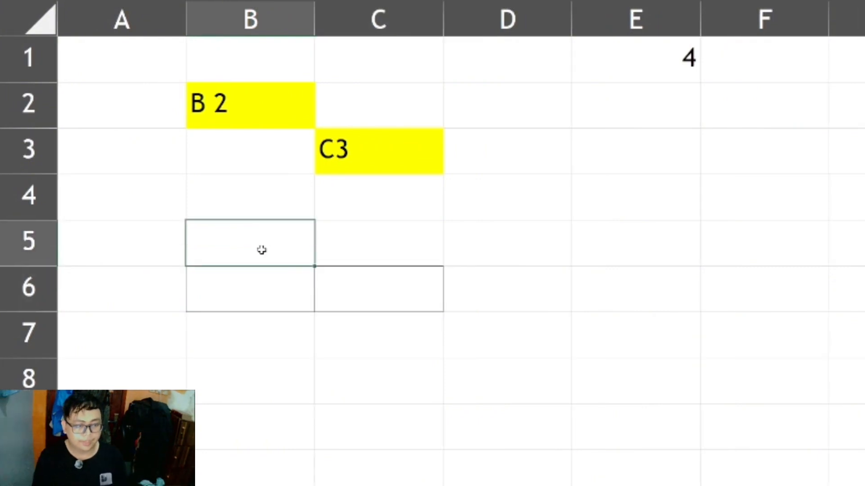
pyautogui.write('B')
pyautogui.write('^')
pyautogui.write('6')
pyautogui.press('Return')
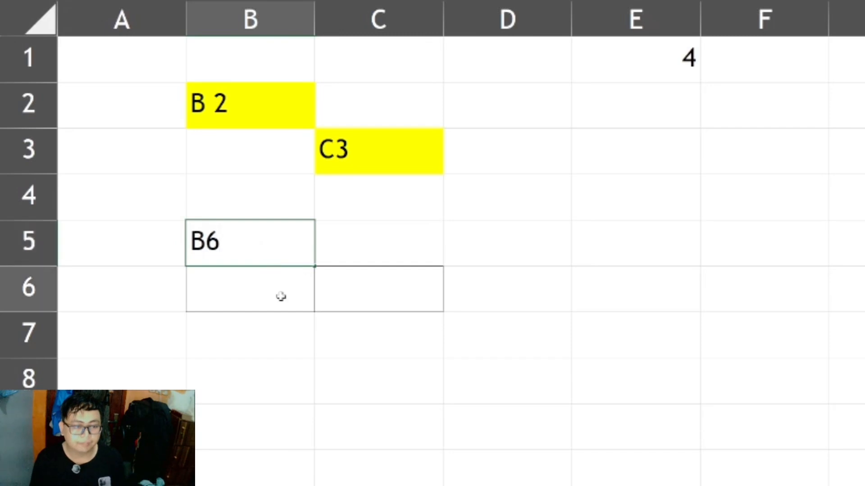
pyautogui.click(339, 247)
pyautogui.write('C6')
pyautogui.press('Return')
# - Format the headings in B5:C5 with a blue fill, white font and centred alignment
pyautogui.click(367, 120)
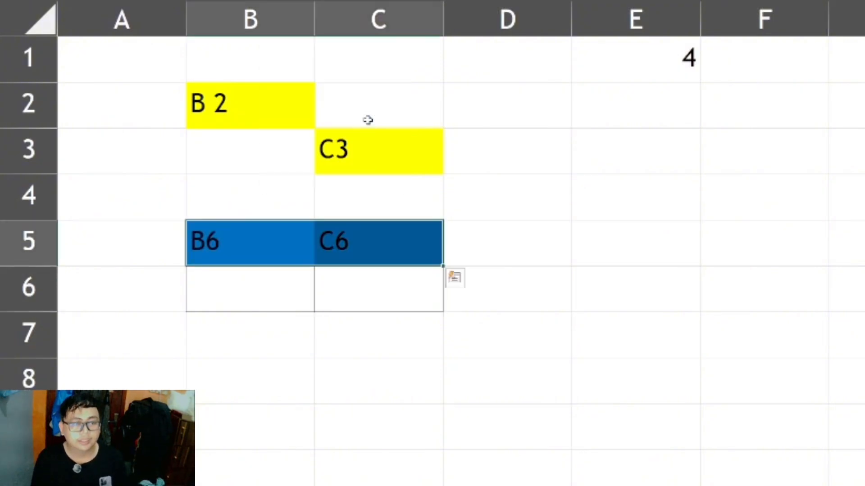
pyautogui.click(306, 3)
pyautogui.click(302, 34)
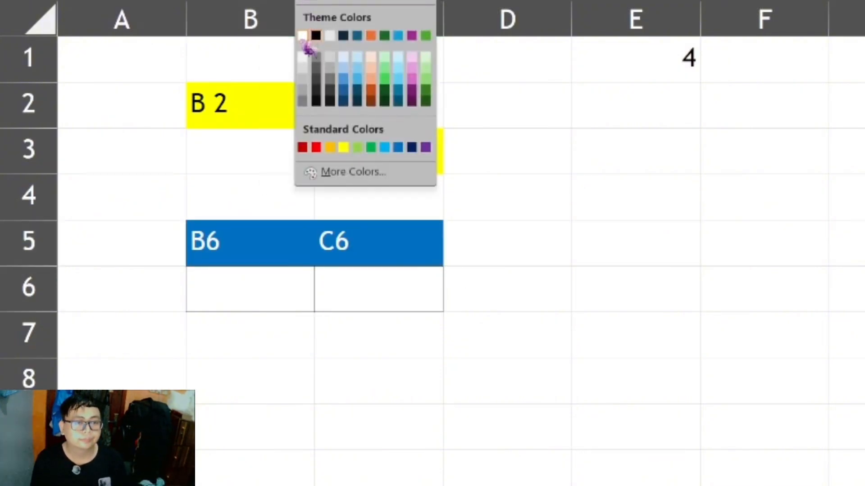
pyautogui.click(350, 2)
pyautogui.click(365, 299)
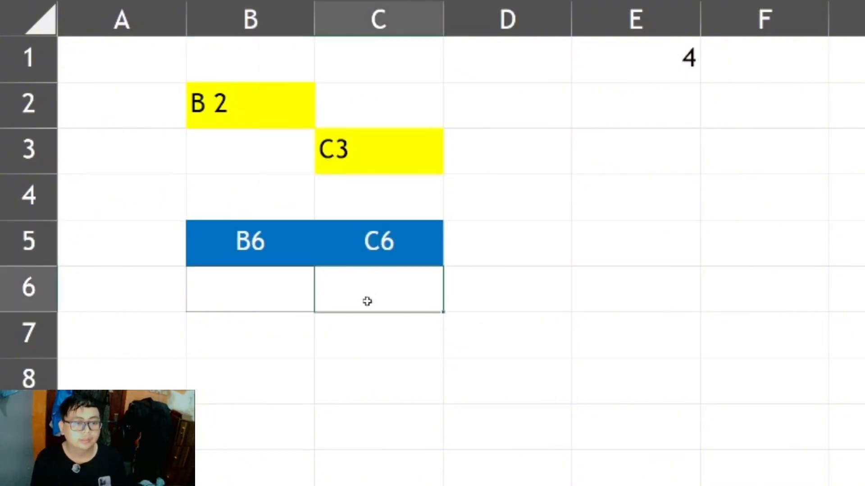
pyautogui.click(251, 301)
pyautogui.click(365, 295)
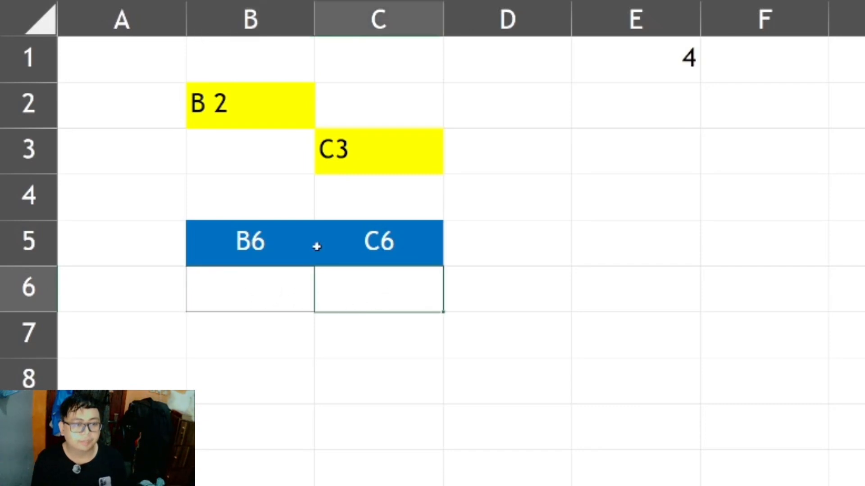
# - Enter a plus sign as the heading in cell E5
pyautogui.click(627, 293)
pyautogui.click(630, 247)
pyautogui.write('+')
pyautogui.press('Return')
# - Enter the formula =B6+C6 in cell E6 to add the two bordered cells by reference
pyautogui.write('=')
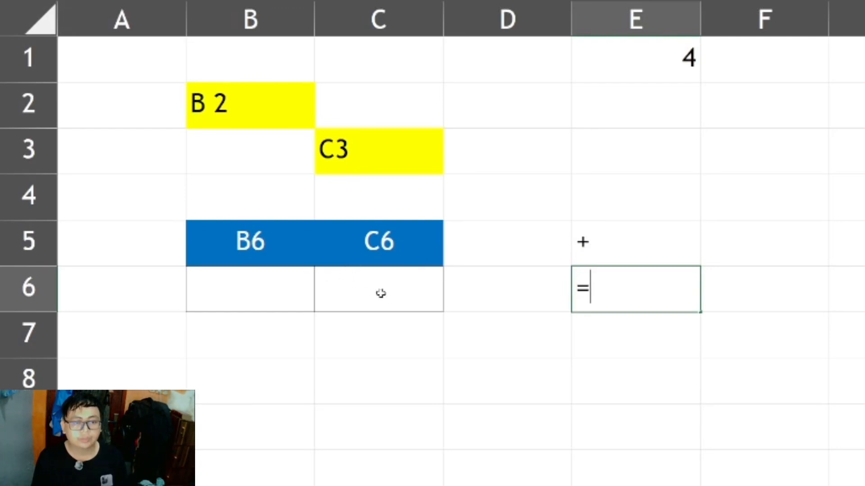
pyautogui.click(271, 293)
pyautogui.write('+')
pyautogui.click(369, 286)
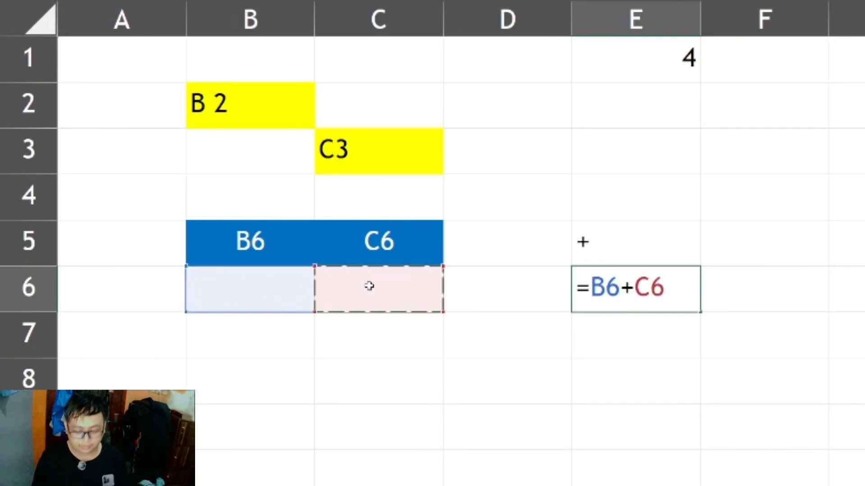
pyautogui.press('Return')
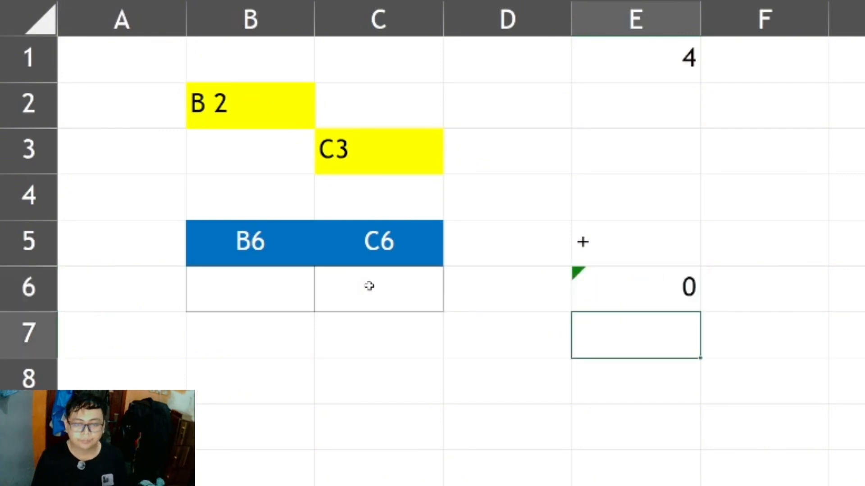
# - Enter the value 2 in both cell B6 and cell C6
pyautogui.click(286, 288)
pyautogui.write('2')
pyautogui.click(347, 291)
pyautogui.write('2')
pyautogui.press('Return')
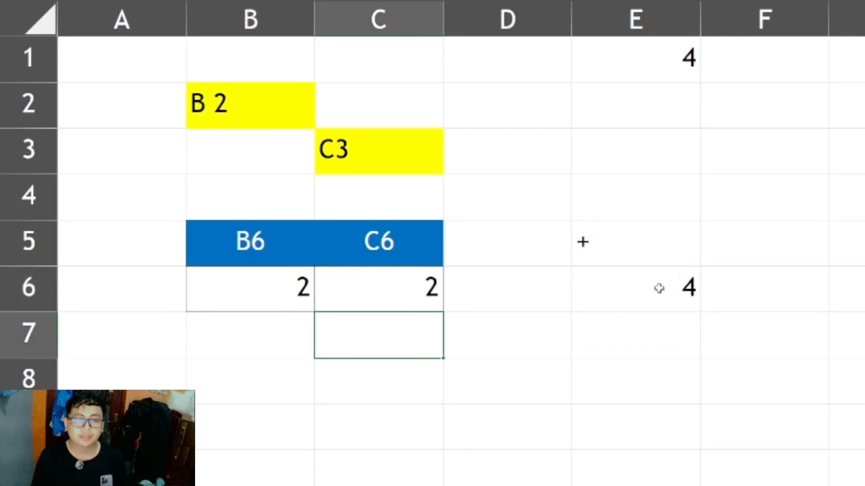
# - Fill the plus heading in cell E5 with light green and centre it
pyautogui.click(645, 252)
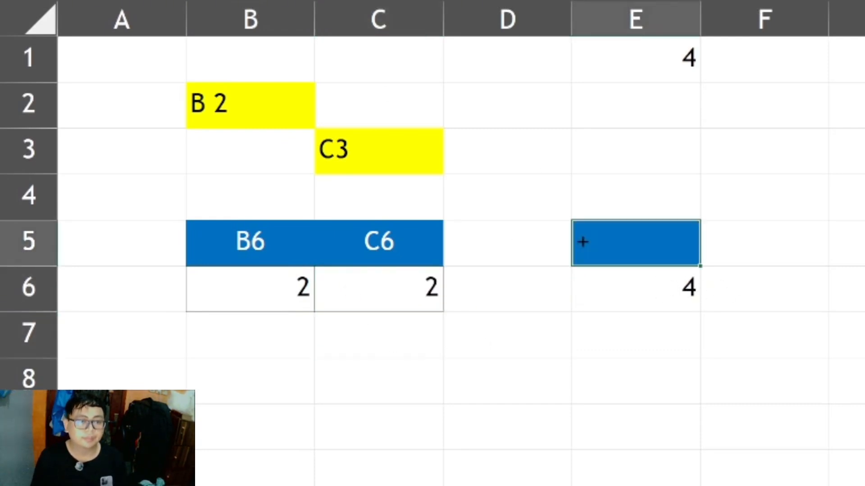
pyautogui.click(287, 1)
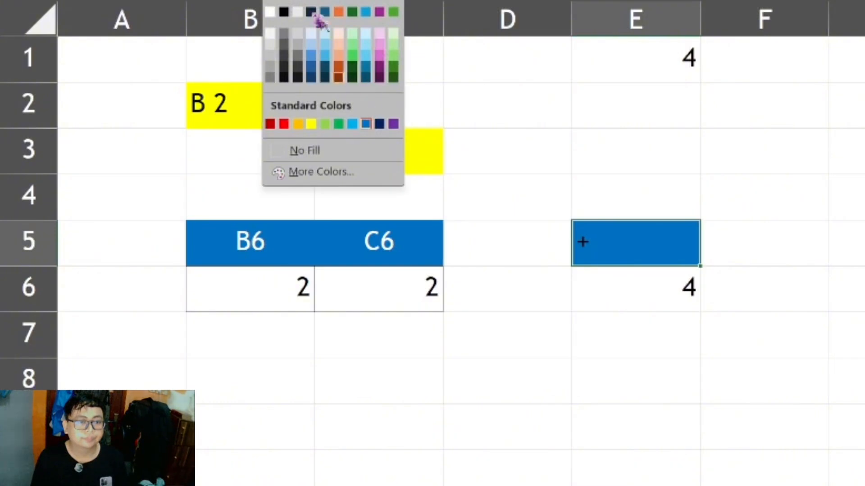
pyautogui.click(326, 124)
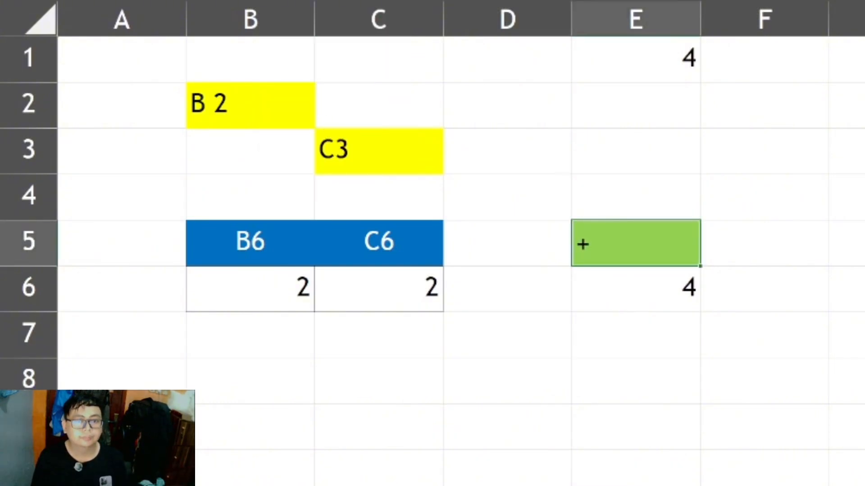
pyautogui.click(404, 1)
# - Enter the constant formula =2+2 in cell F6 beside the reference-based sum
pyautogui.click(744, 250)
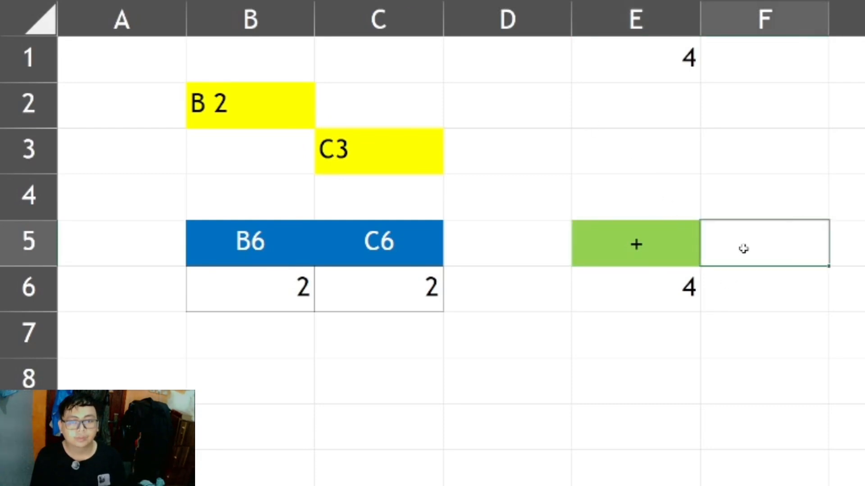
pyautogui.click(752, 298)
pyautogui.click(738, 248)
pyautogui.click(751, 284)
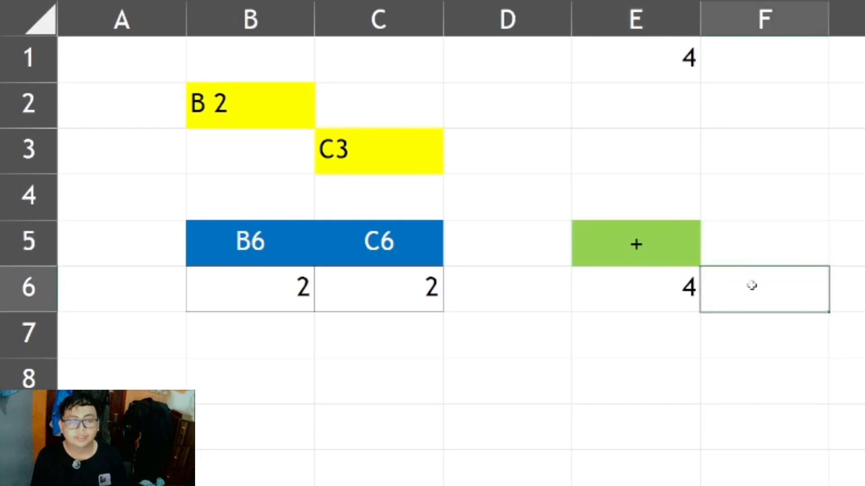
pyautogui.write('=')
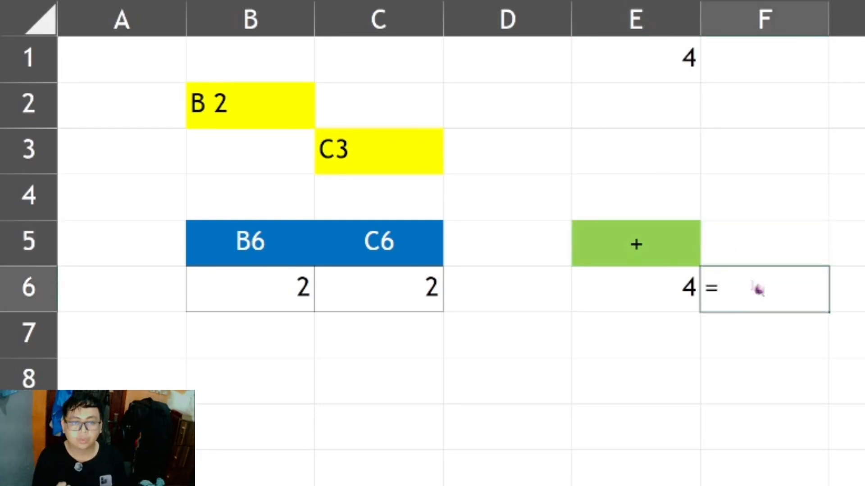
pyautogui.write('2+2')
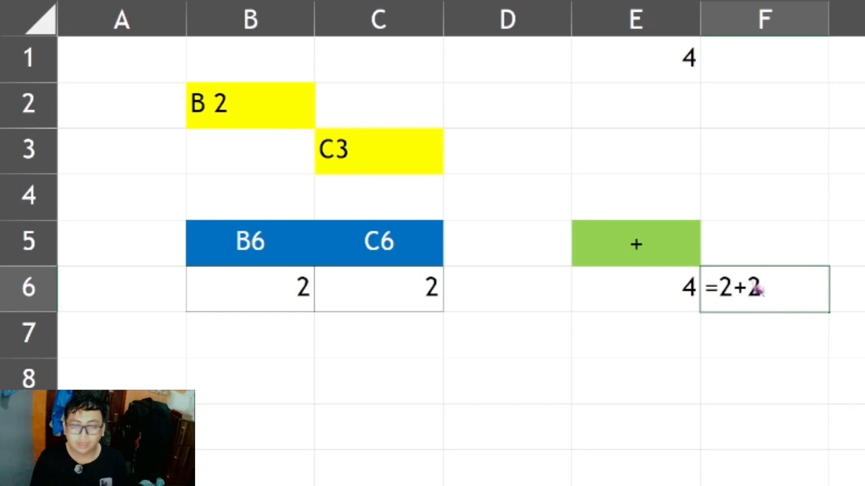
pyautogui.press('Return')
pyautogui.click(751, 285)
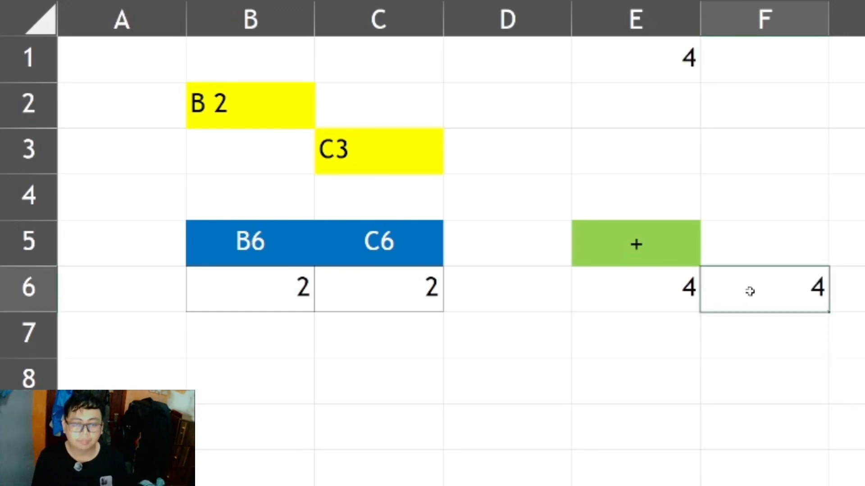
# - Change the input values to 3 in cell B6 and 7 in cell C6
pyautogui.click(295, 296)
pyautogui.write('3')
pyautogui.press('Tab')
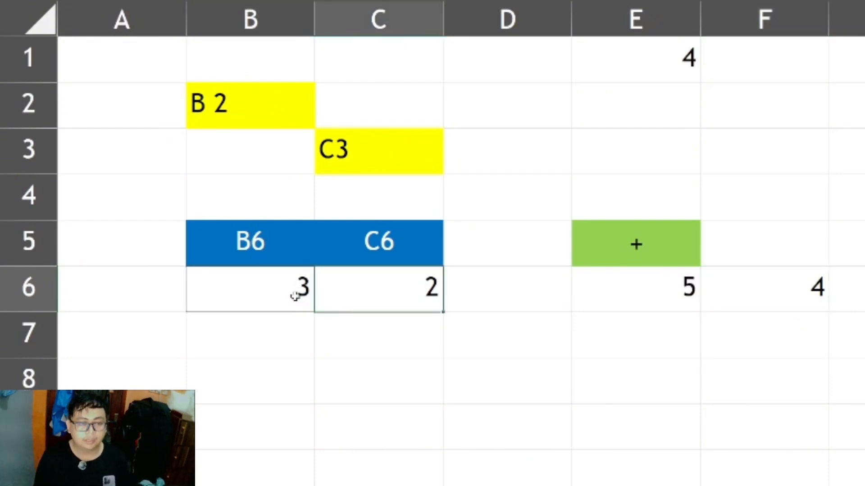
pyautogui.write('7')
pyautogui.press('Return')
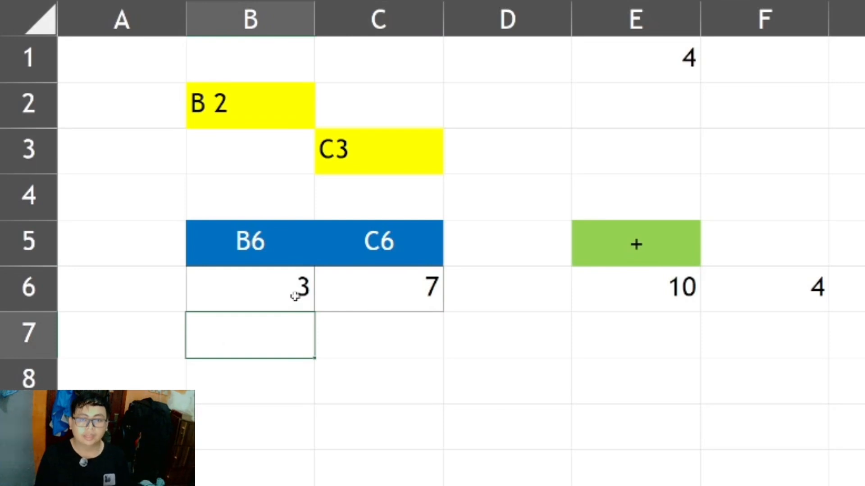
# - Inspect the constant formula in cell F6 and compare it with the input cells B6 and C6
pyautogui.click(746, 286)
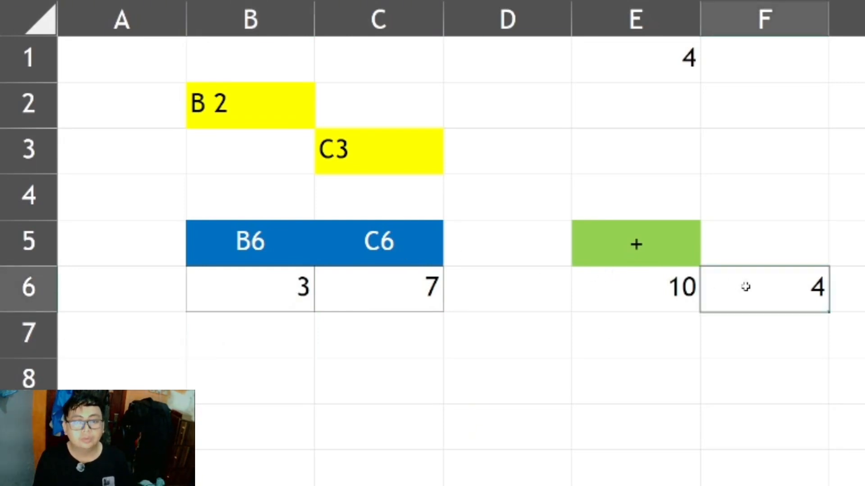
pyautogui.press('F2')
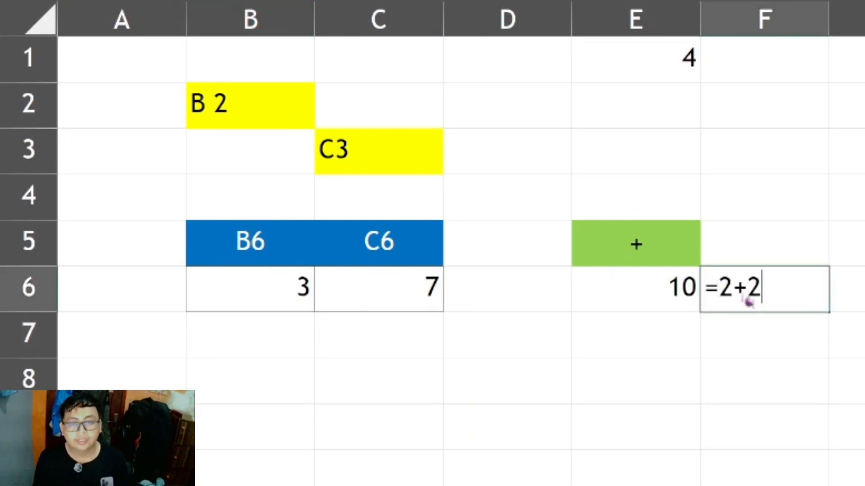
pyautogui.hotkey('ctrl', 'Return')
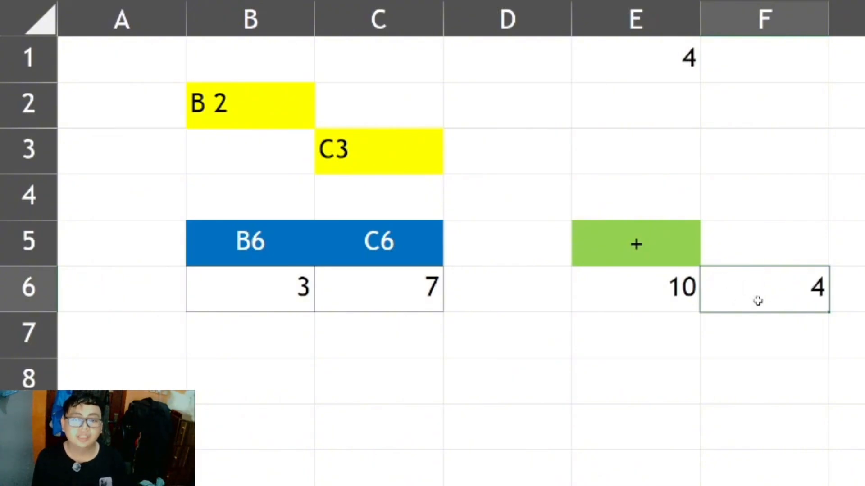
pyautogui.moveTo(314, 297); pyautogui.dragTo(359, 295)
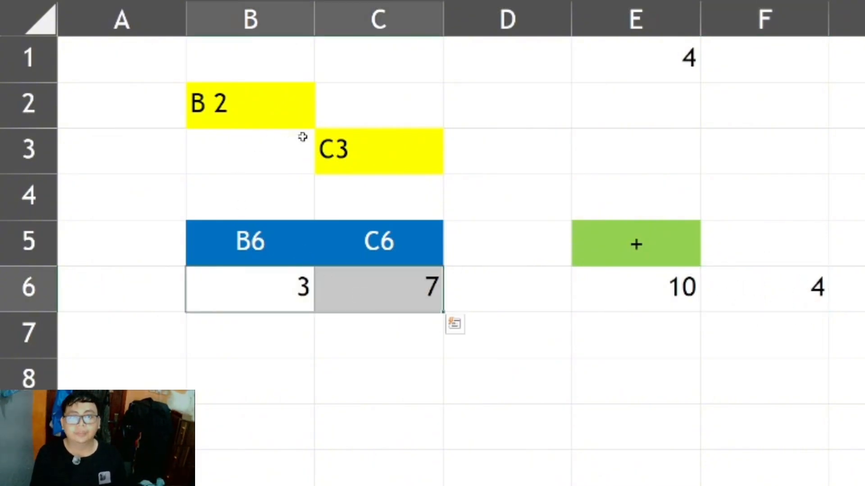
# - Examine how the yellow cells B2 and C3 are named, and highlight column C and row 4 to show columns and rows
pyautogui.click(243, 116)
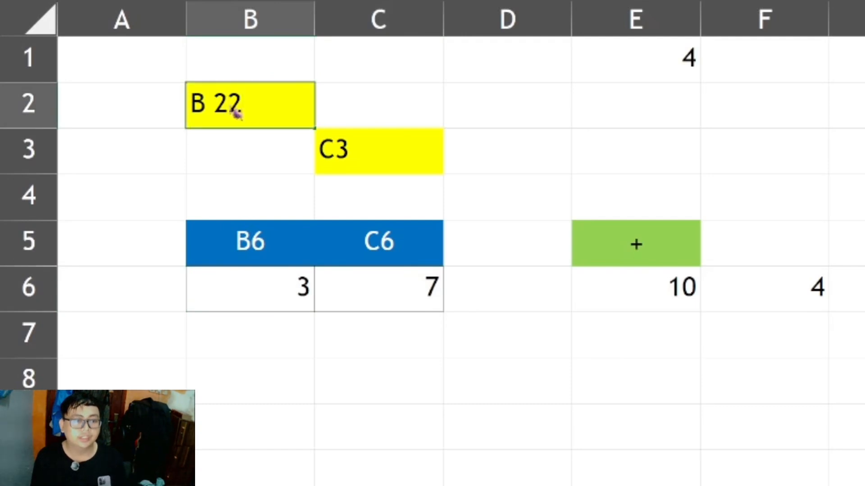
pyautogui.click(360, 157)
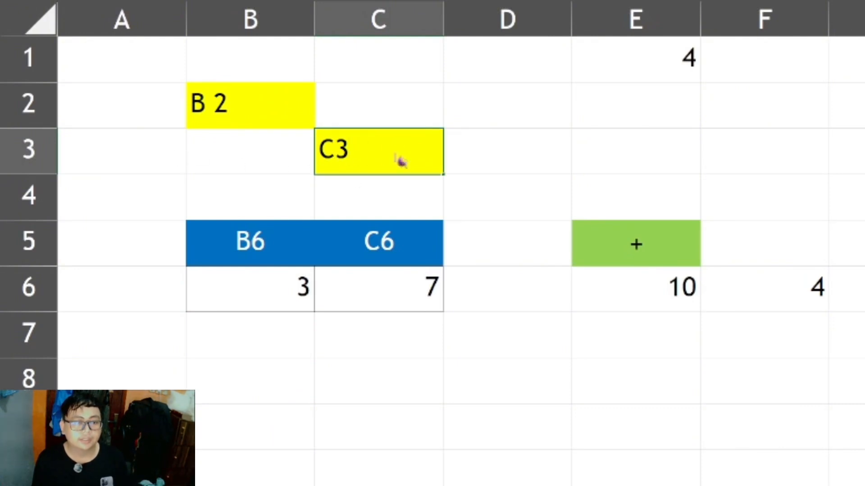
pyautogui.moveTo(397, 159); pyautogui.dragTo(265, 159)
pyautogui.press('Escape')
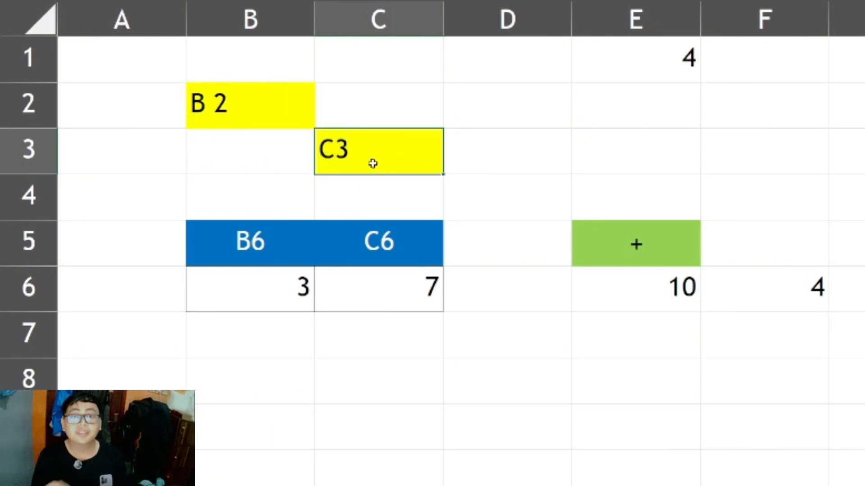
pyautogui.click(267, 108)
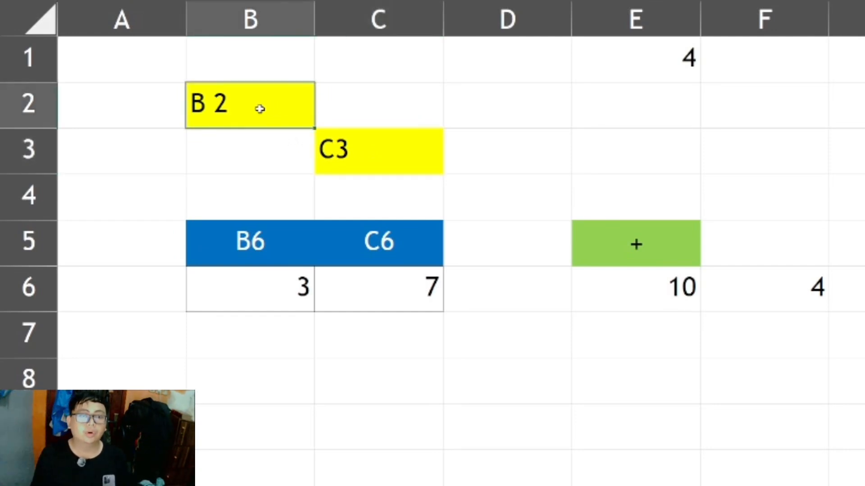
pyautogui.click(406, 11)
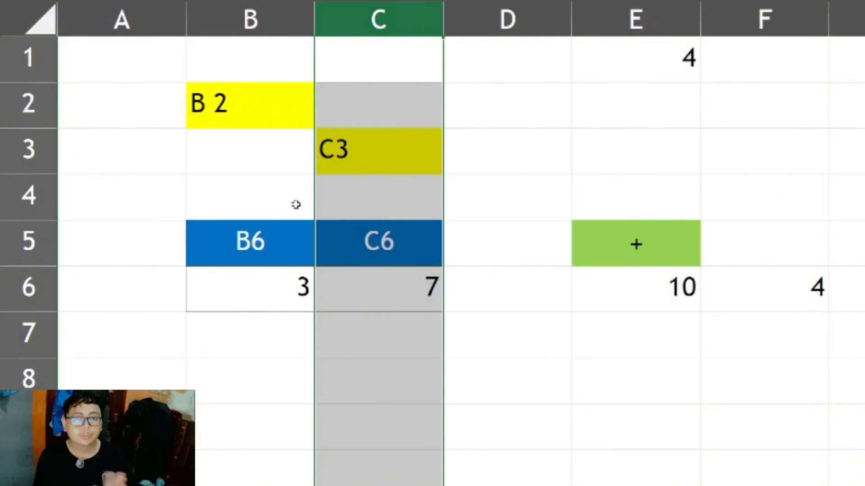
pyautogui.click(29, 196)
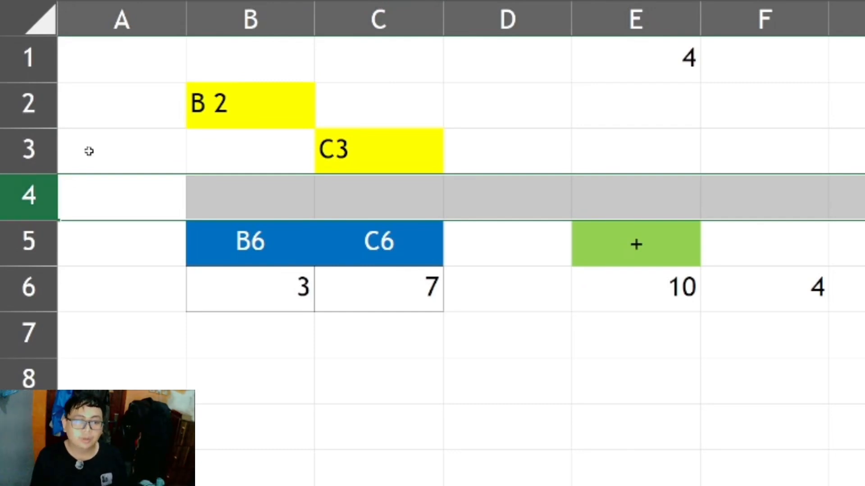
# - Enter the text INI AJA in cell D4, where column D meets row 4
pyautogui.doubleClick(476, 207)
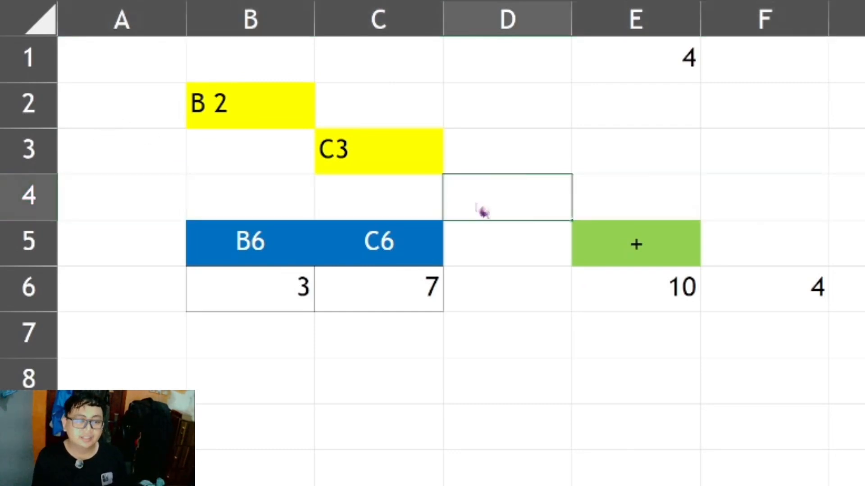
pyautogui.write('INI AJA')
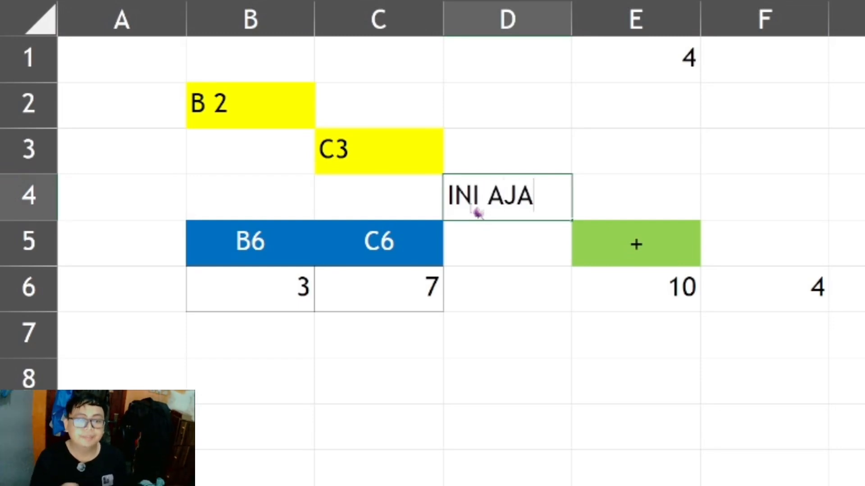
pyautogui.press('Return')
pyautogui.click(471, 207)
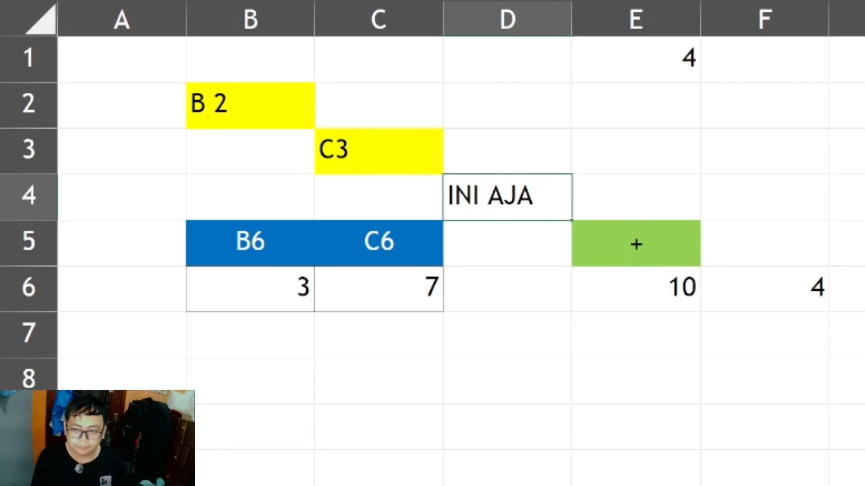
# - Return to the tutorial's basic calculation table and start a formula in the Jawaban cell of the Penambahan (+) row
pyautogui.scroll(-1, 720, 294)
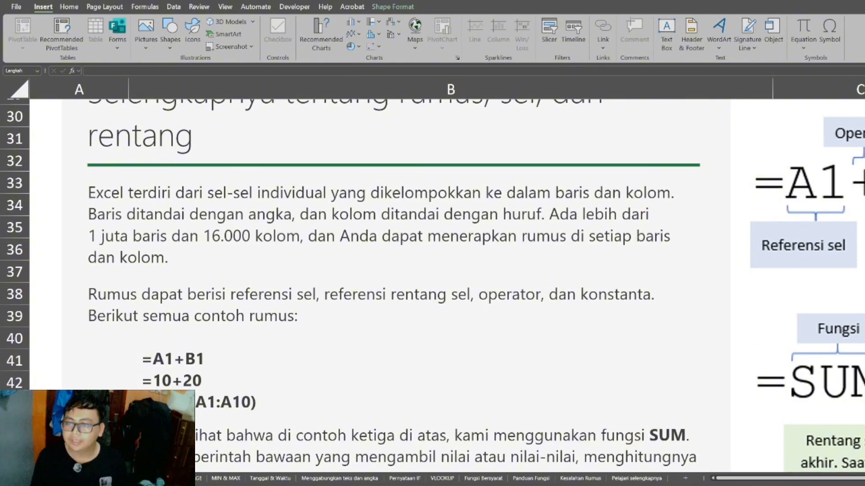
pyautogui.scroll(10, 847, 287)
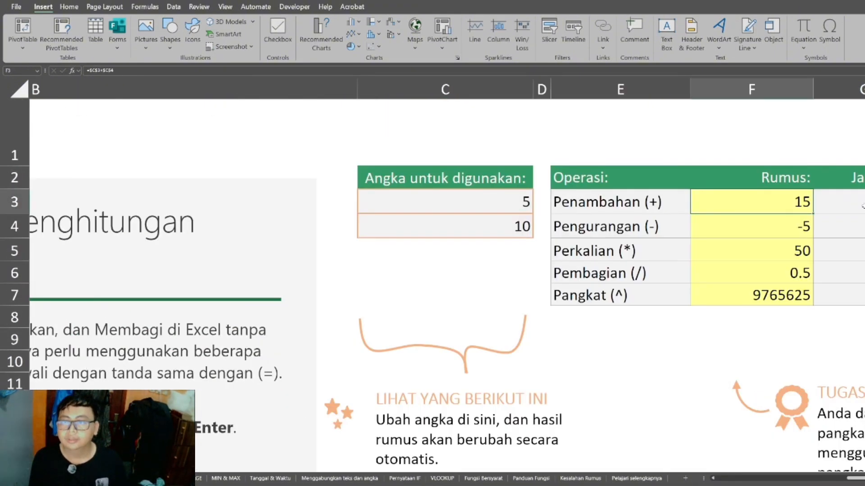
pyautogui.click(863, 206)
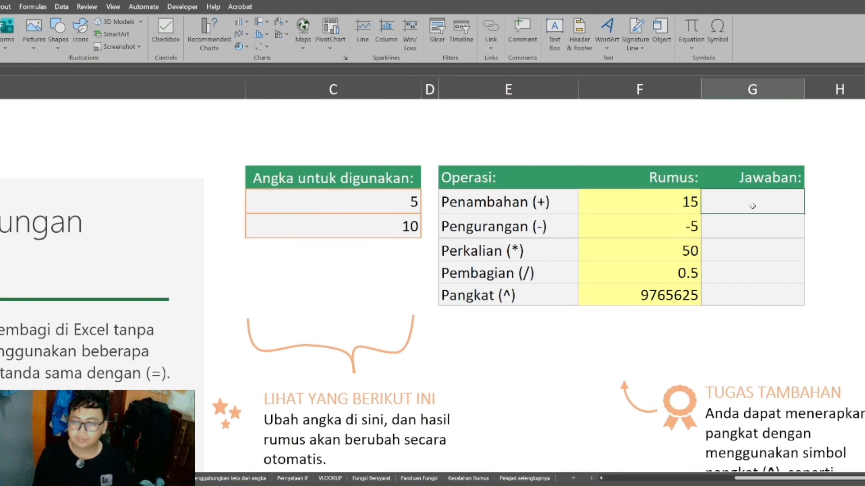
pyautogui.write('=')
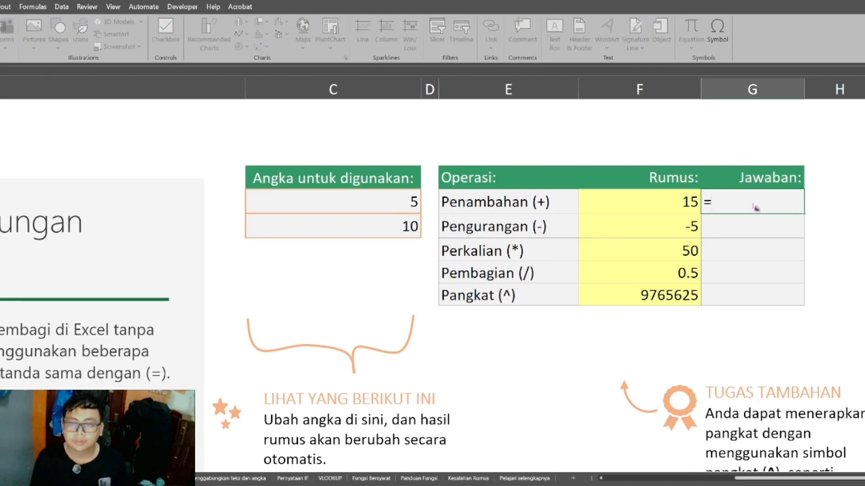